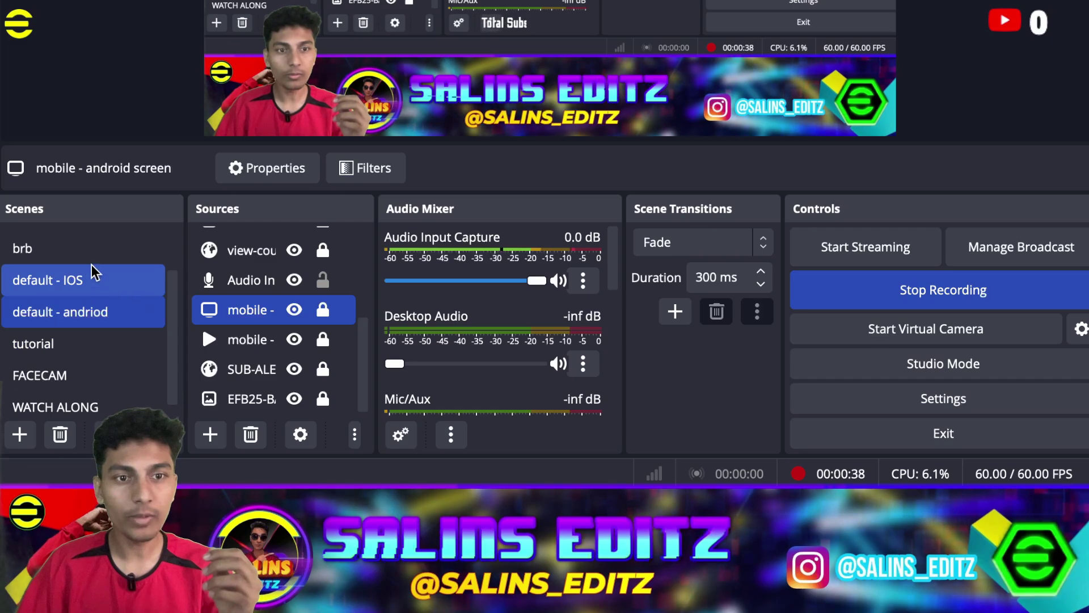
scroll(39, 387, down, 1)
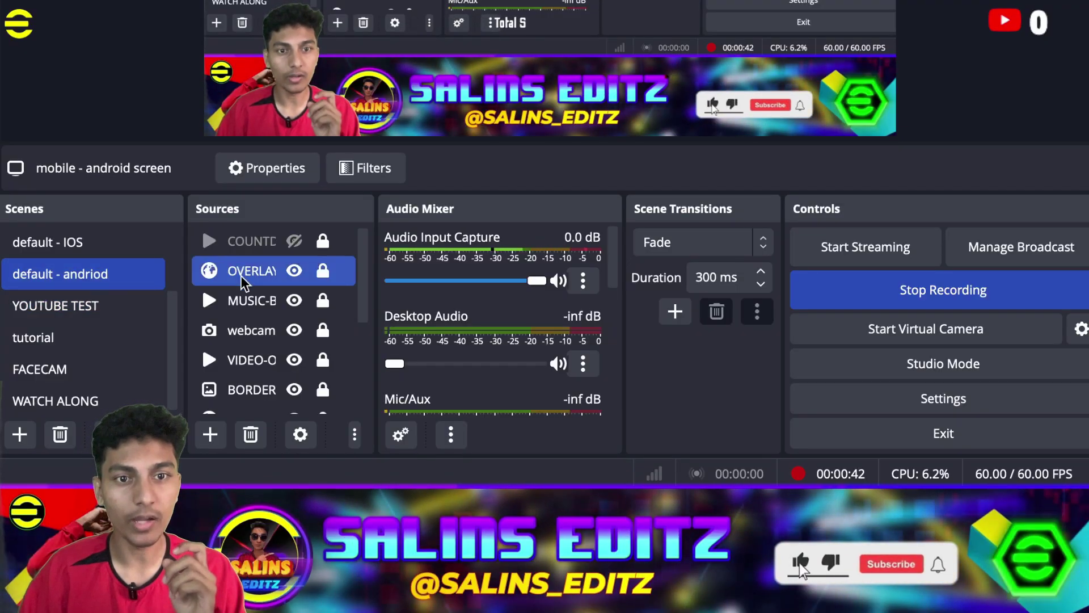
Step: Review the MUSIC-B, BORDER, webcam, OVERLAY, countdown and video overlay sources in turn
scroll(248, 314, down, 3)
scroll(260, 277, up, 5)
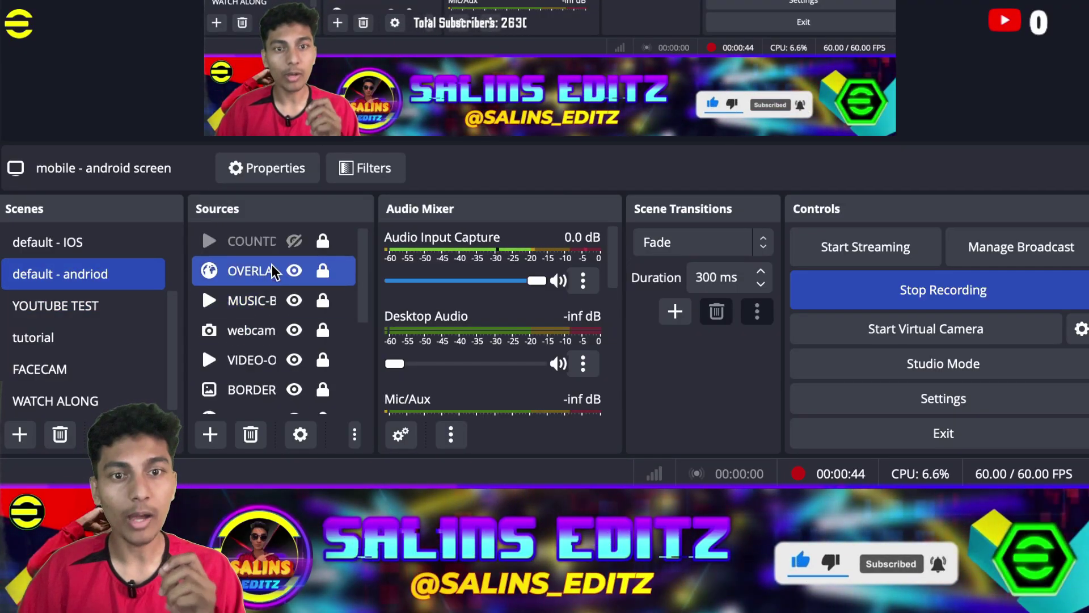
click(266, 305)
click(267, 389)
click(267, 330)
click(268, 271)
click(270, 243)
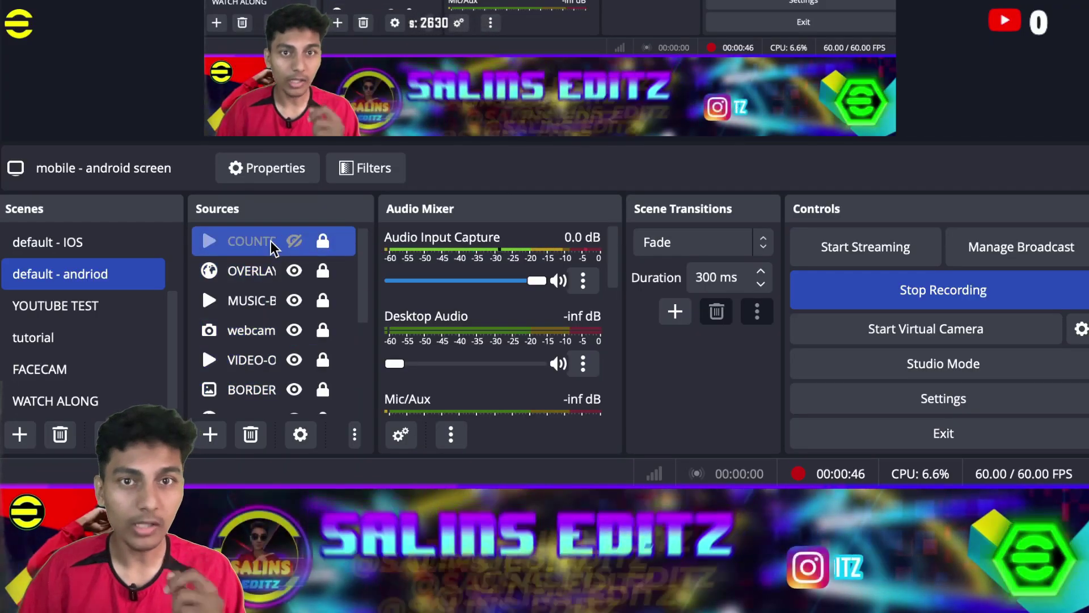
click(266, 360)
click(269, 391)
click(272, 302)
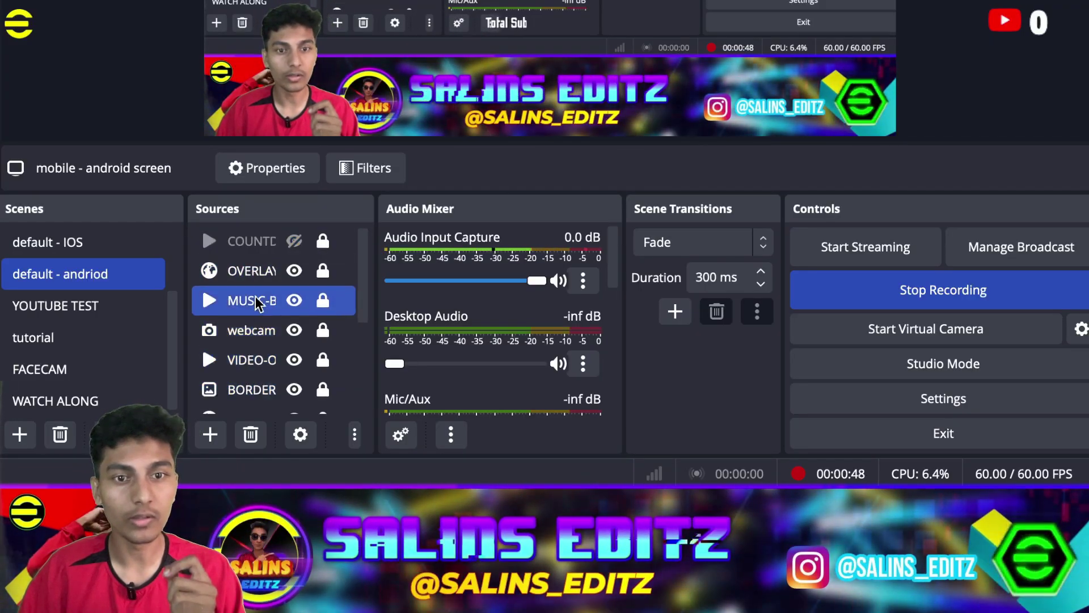
click(260, 274)
Step: Point out the webcam and OVERLAY sources, then review MUSIC-BACKGROUND and VIDEO-OVERLAY playback
scroll(261, 349, down, 5)
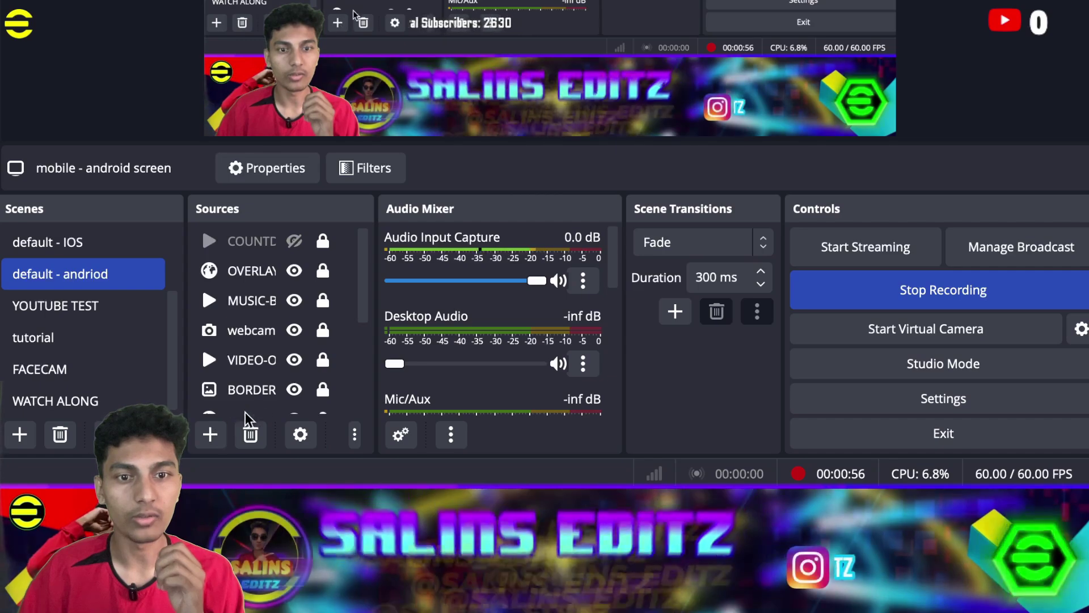
click(292, 327)
click(247, 271)
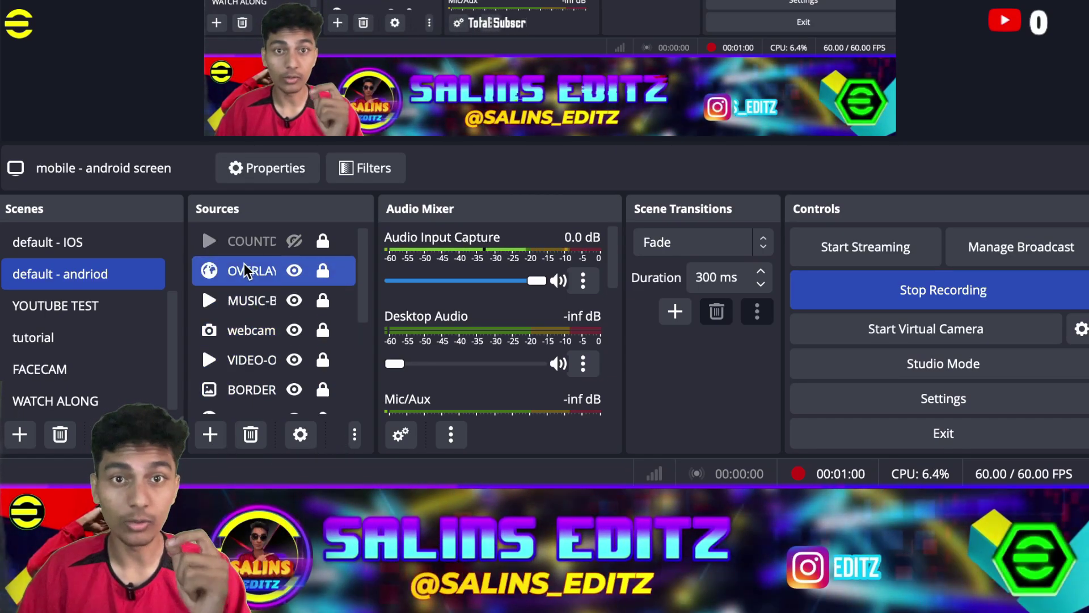
click(251, 301)
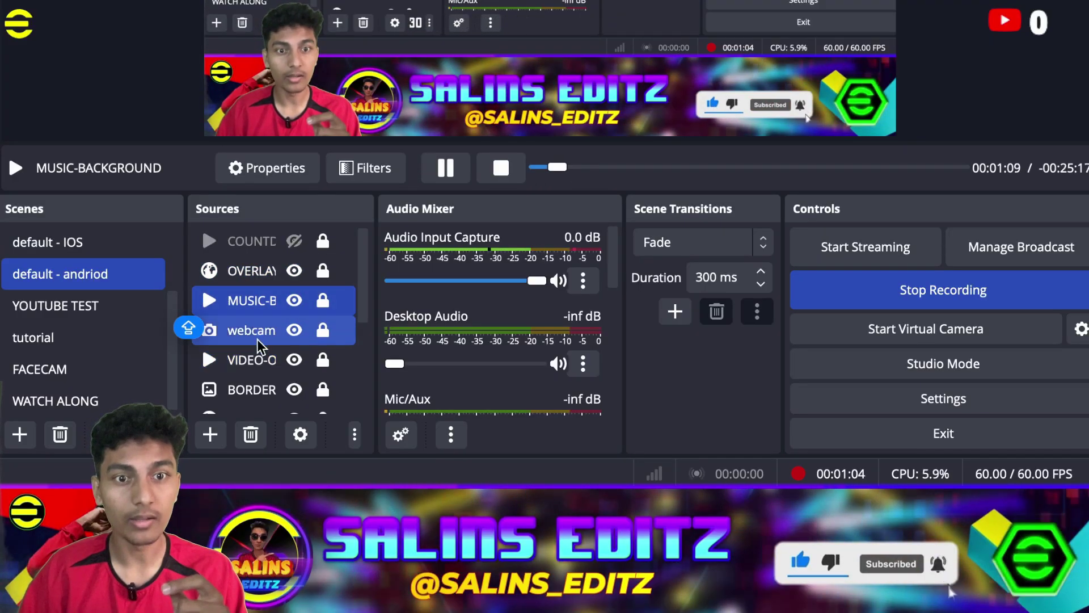
click(260, 358)
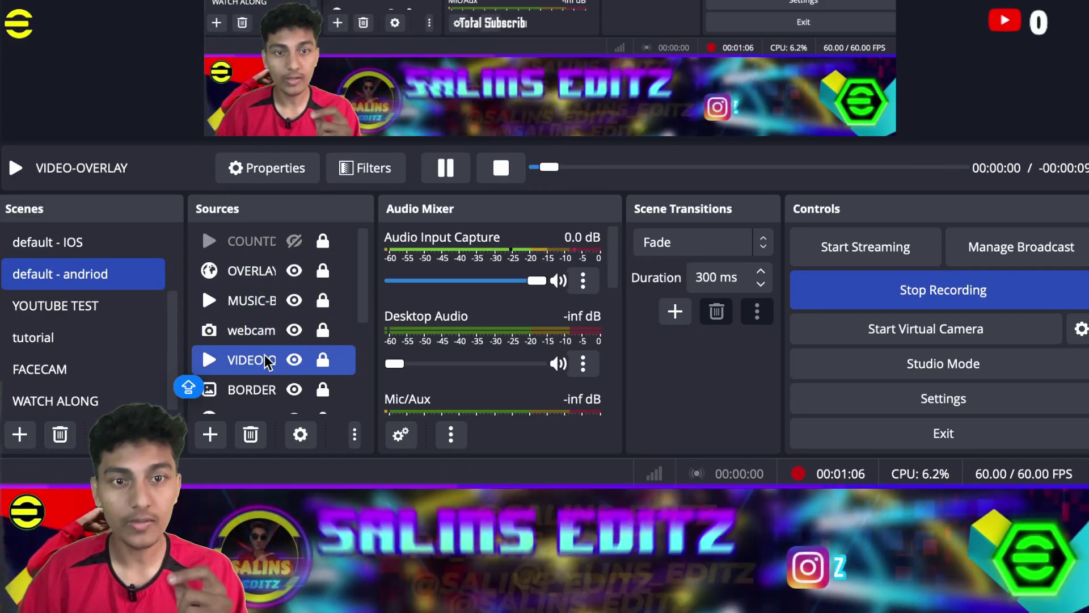
shift+click(249, 291)
Step: Review the SUB-ALERT browser source, then select the EFB25-BACKGROUND image source alone
scroll(251, 287, down, 5)
click(253, 368)
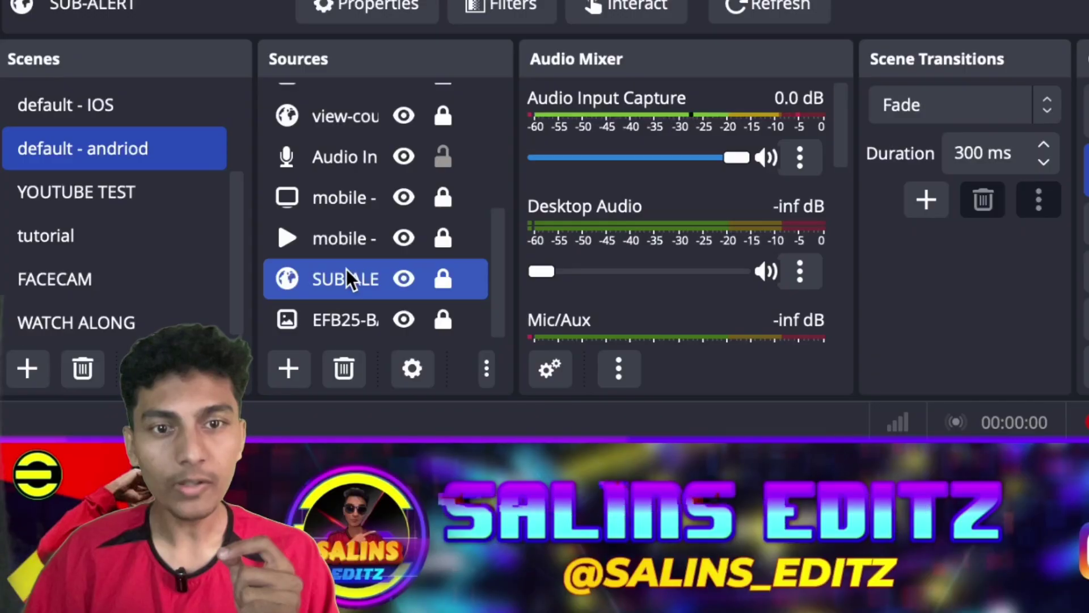
shift+click(251, 397)
click(250, 397)
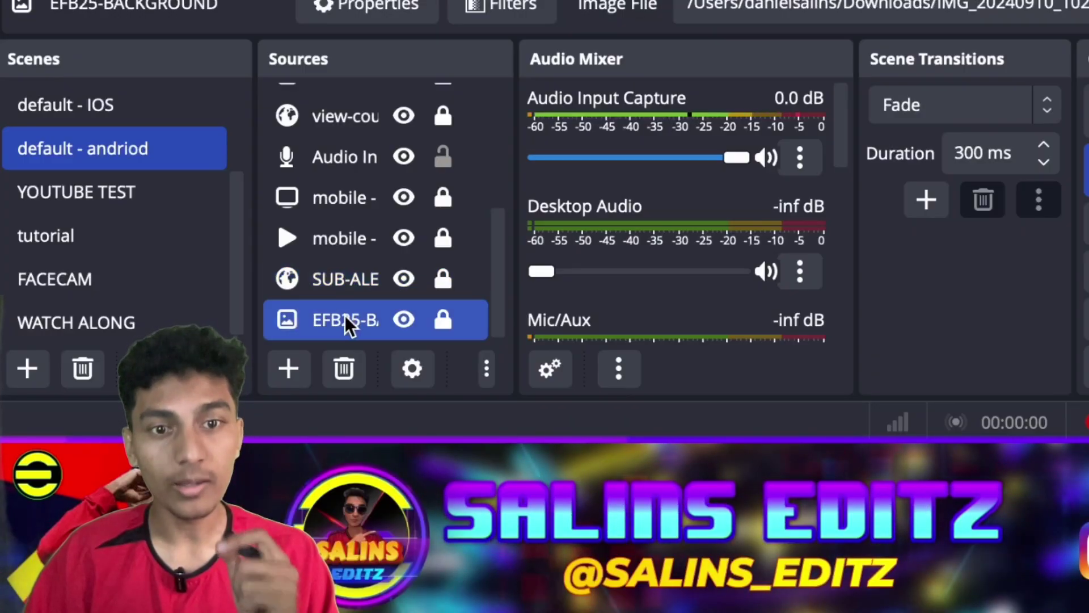
Step: Review the mobile - android media source and the Audio Input Capture source's Default device
shift+click(254, 338)
click(355, 237)
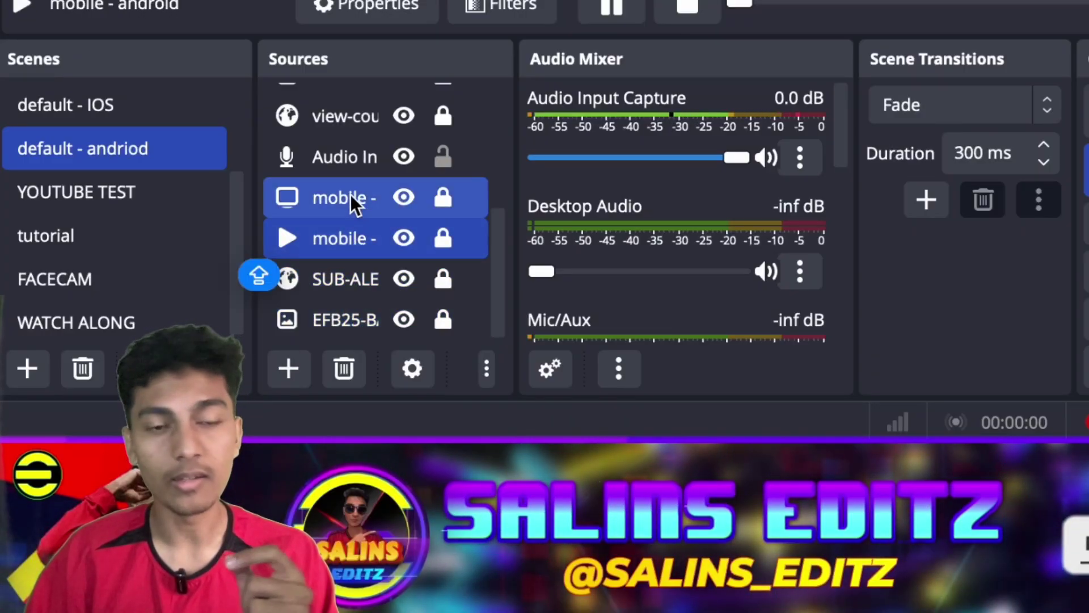
shift+click(348, 162)
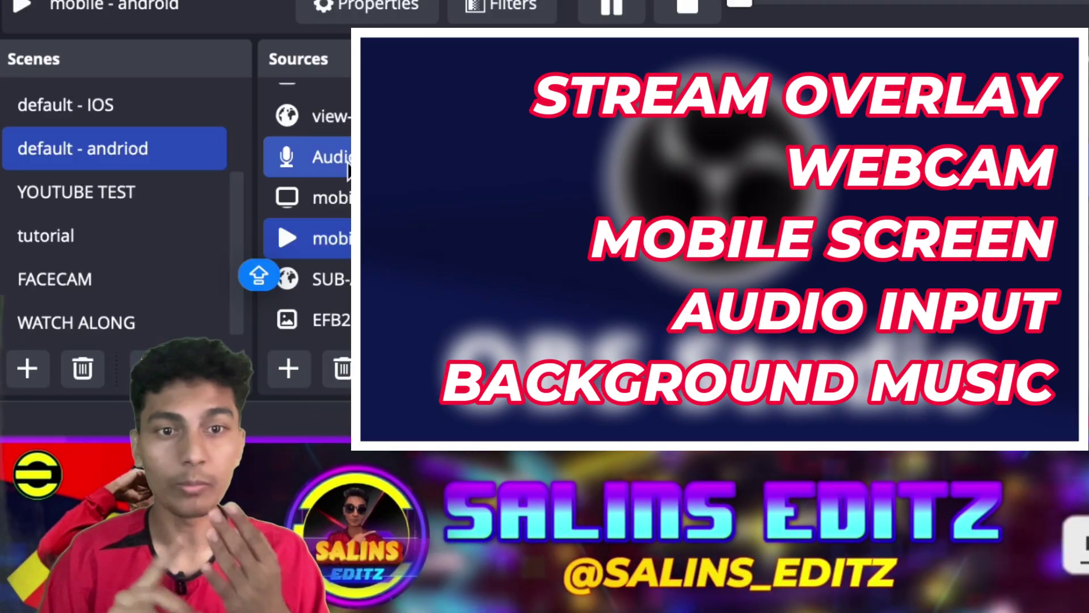
click(342, 145)
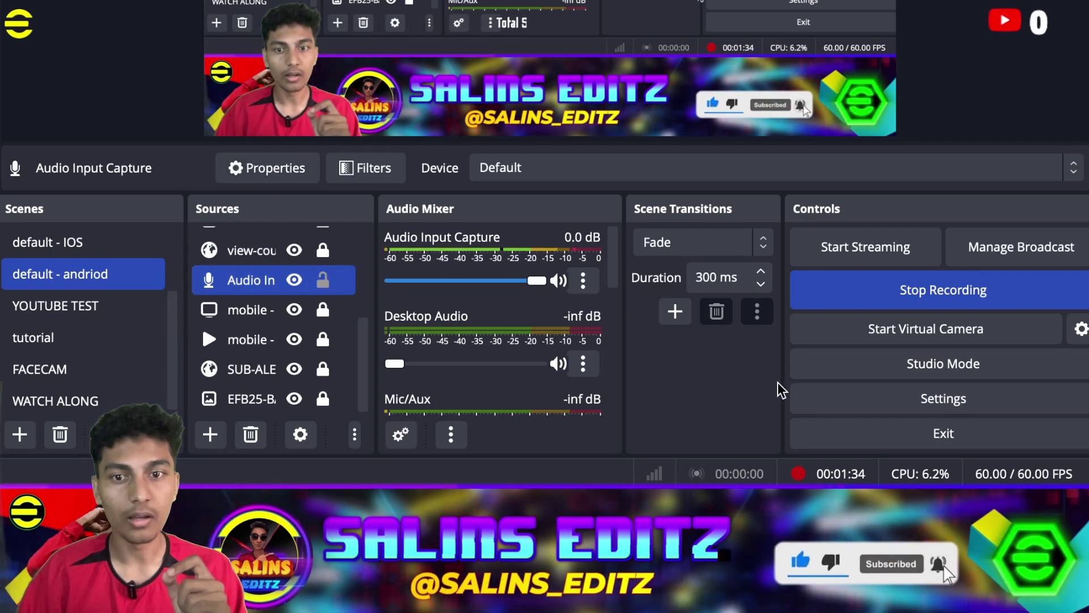
key(Caps_Lock)
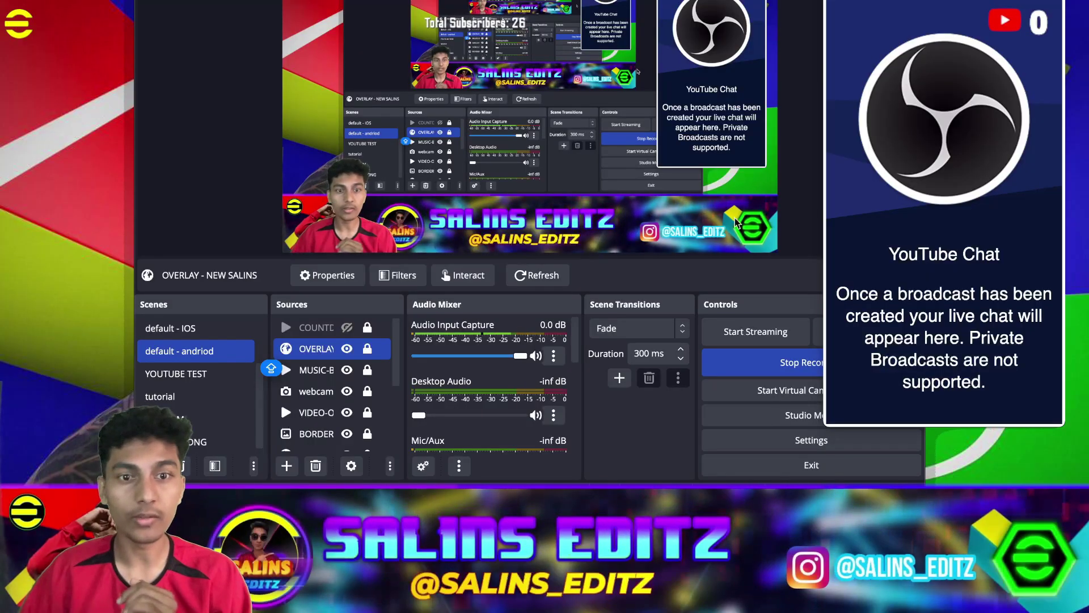
Step: Select EFB25-BACKGROUND, then show the Add Source menu, from Audio Input Capture to Group
scroll(321, 372, down, 5)
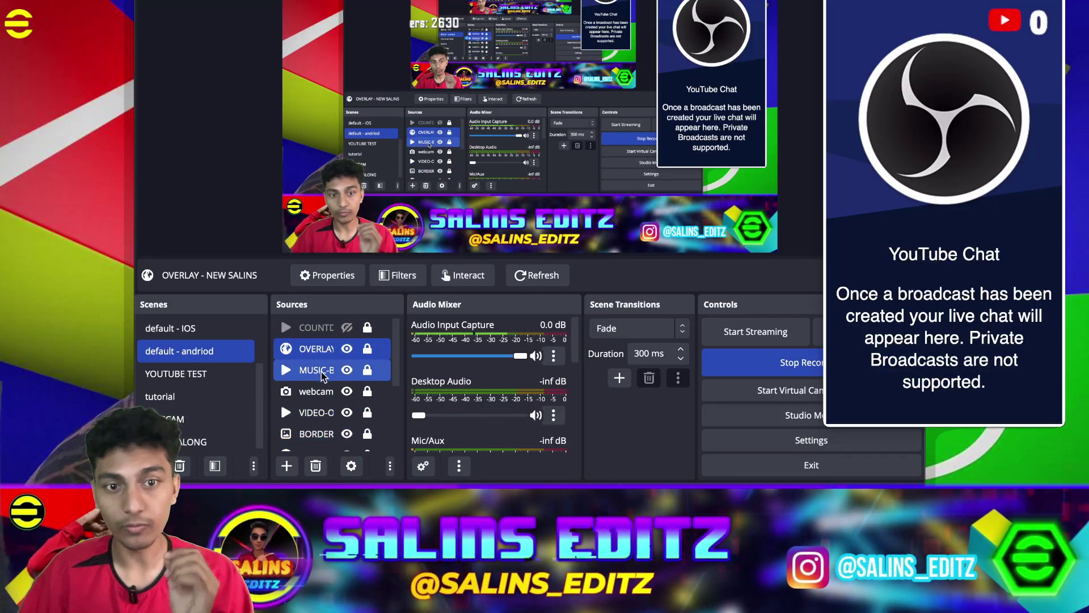
scroll(321, 375, up, 5)
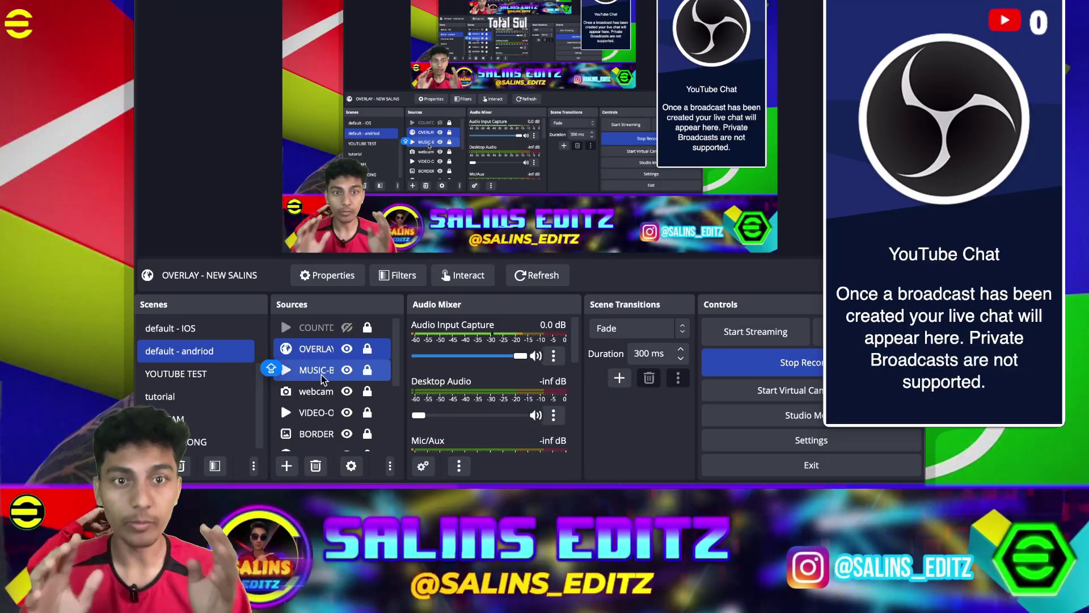
scroll(321, 386, down, 5)
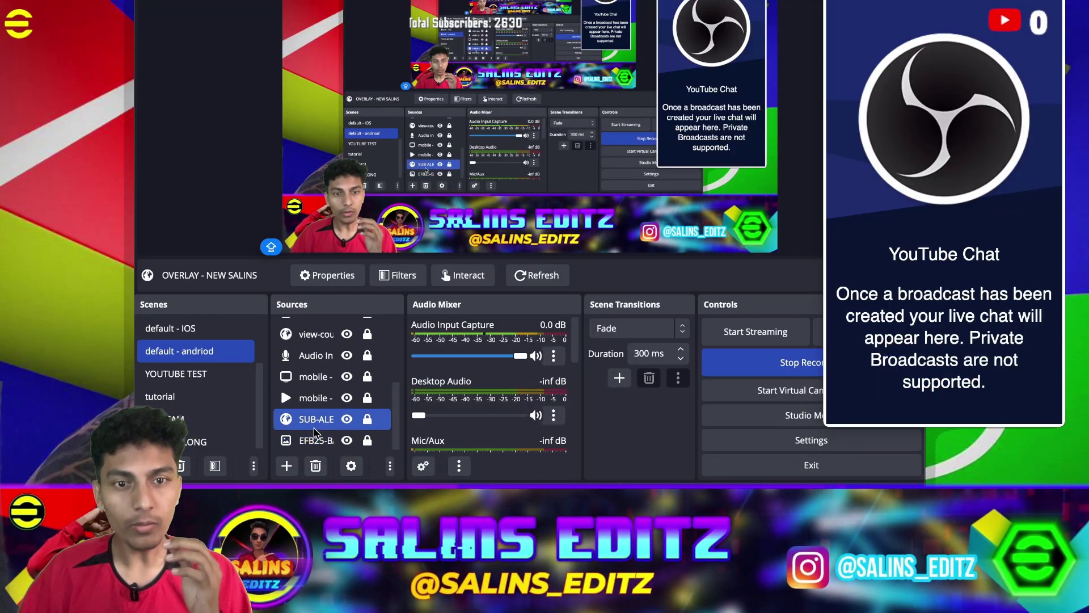
click(315, 440)
key(shift)
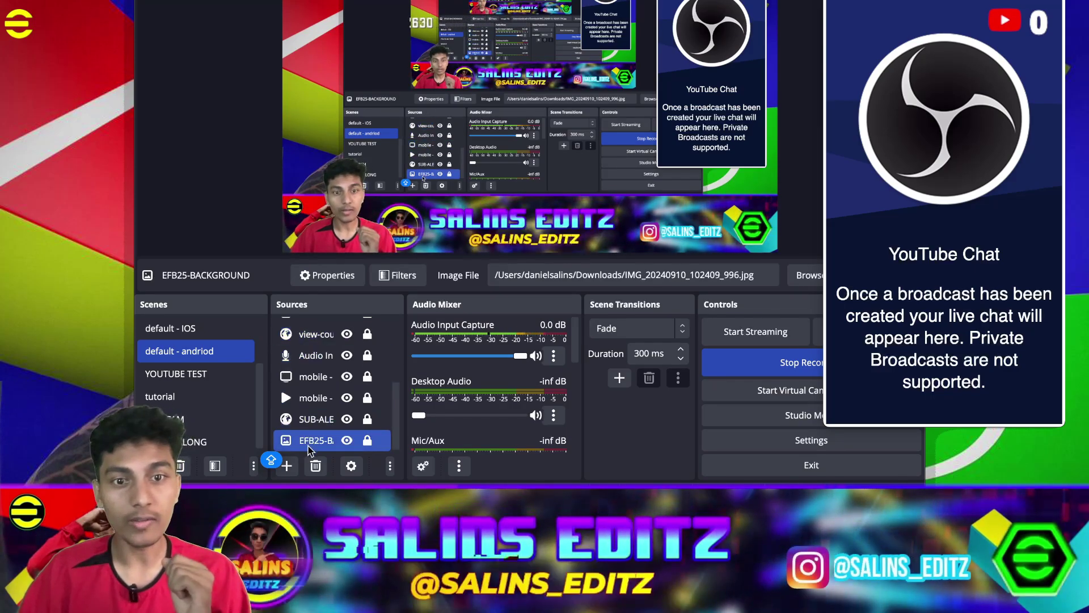
click(288, 466)
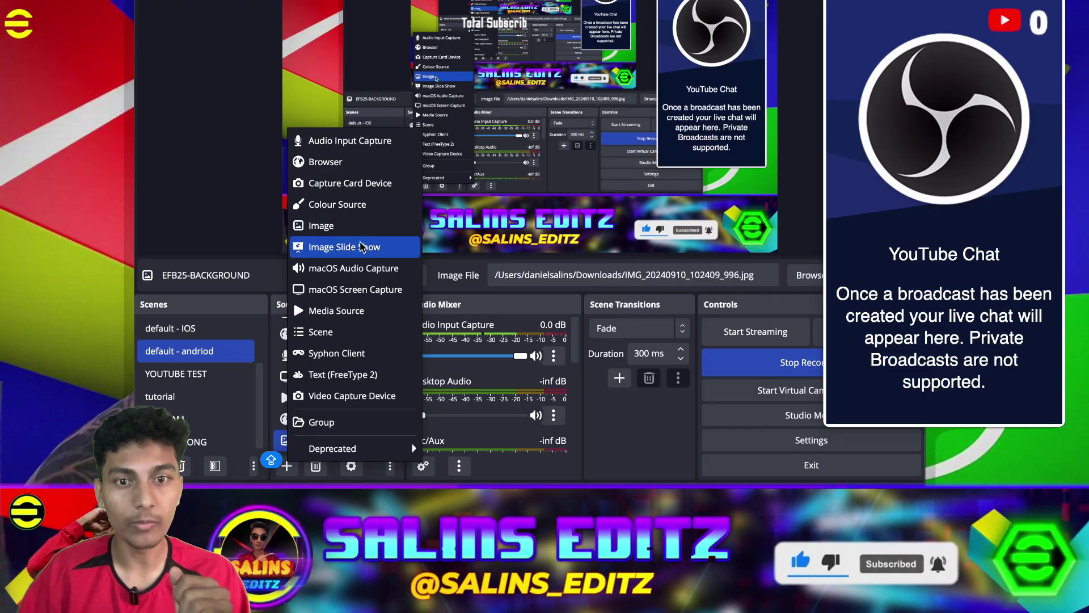
Step: Accept EFB25-BACKGROUND's properties unchanged (IMG_20240910_102409_996.jpg), then unlock the source
key(Escape)
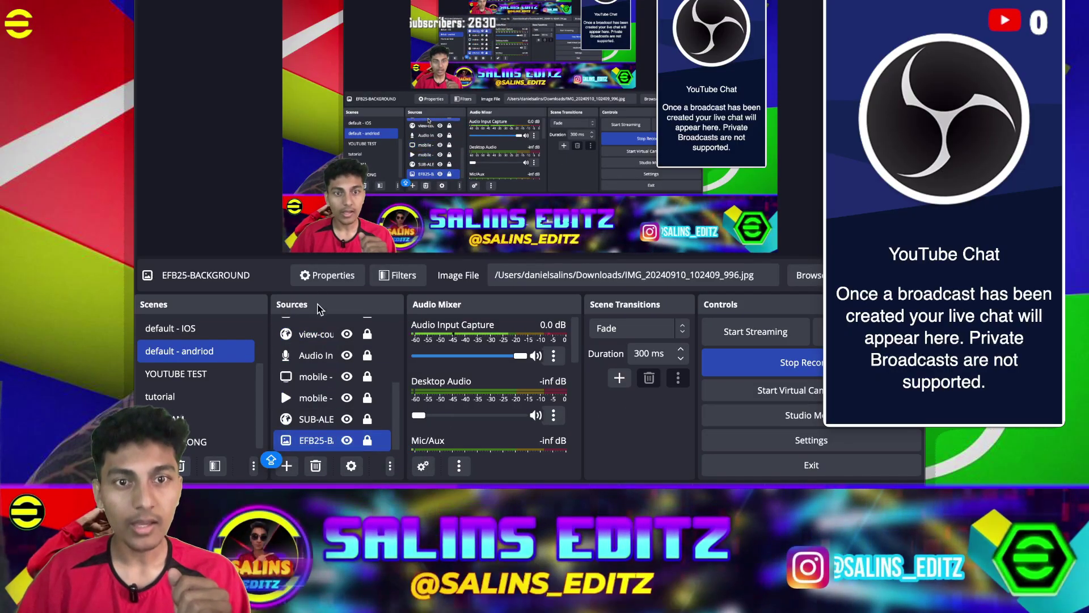
click(327, 274)
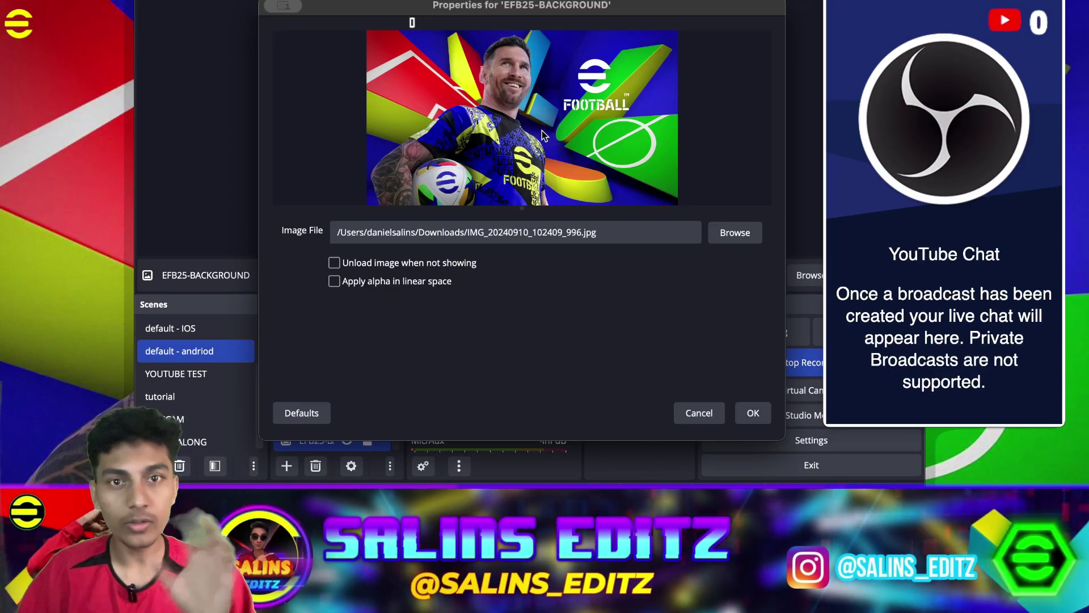
drag(519, 3, 604, 6)
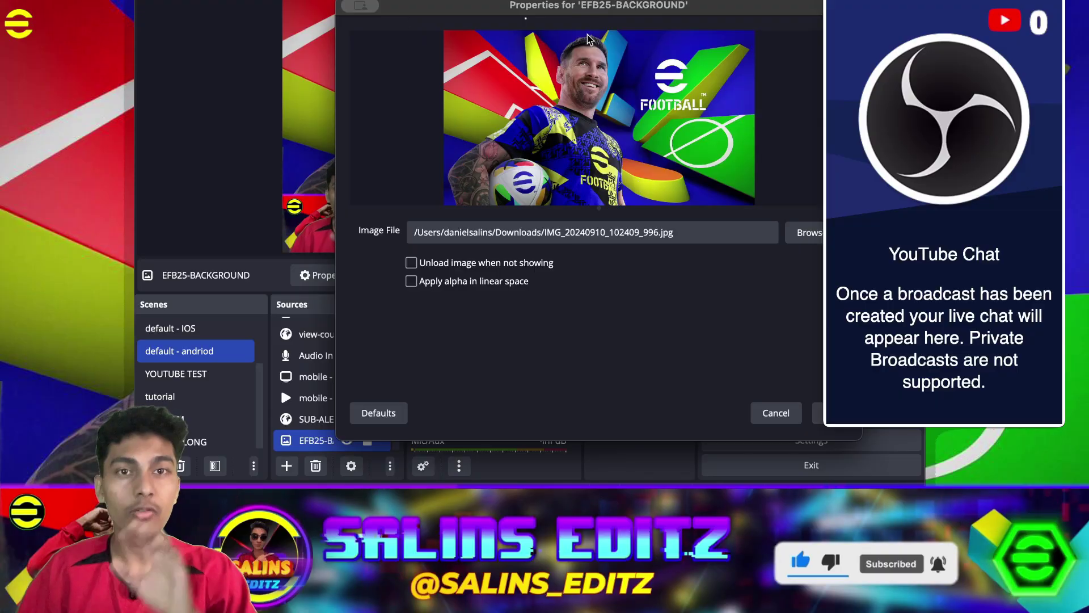
drag(575, 17, 583, 10)
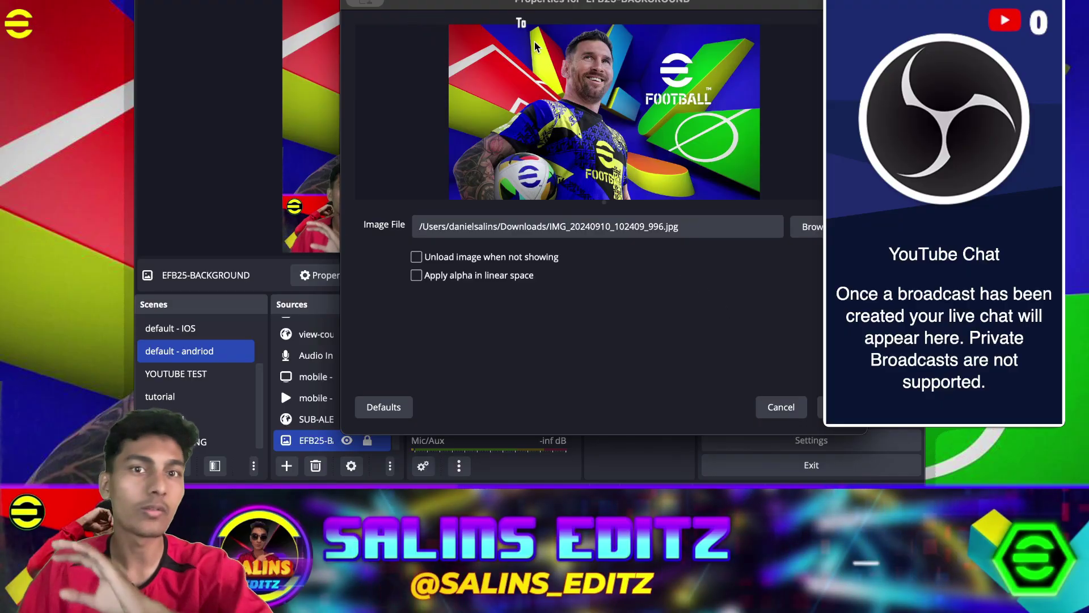
drag(551, 4, 472, 4)
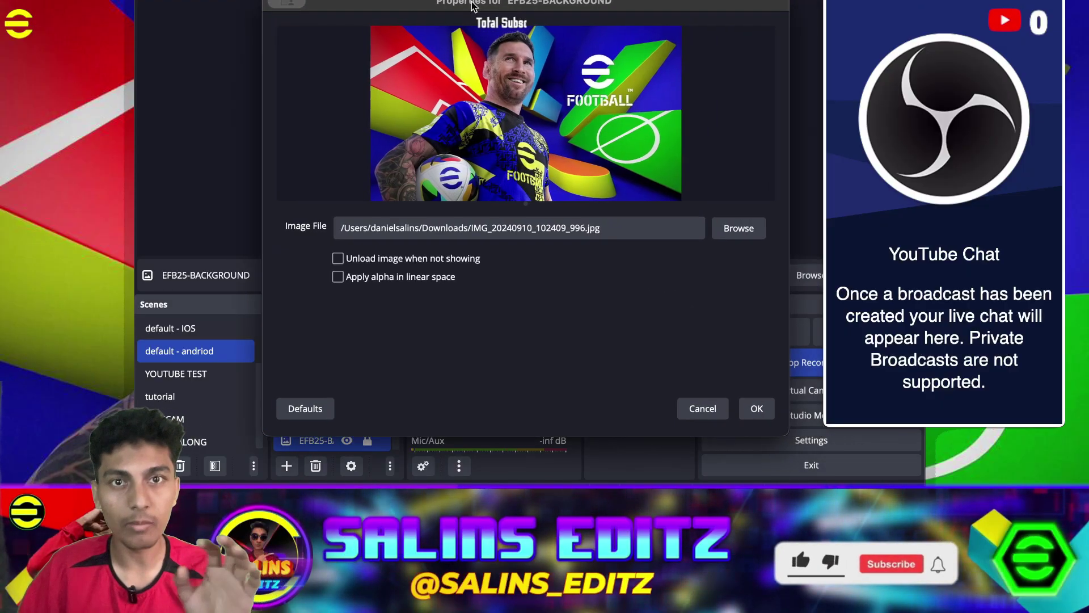
click(757, 406)
click(367, 441)
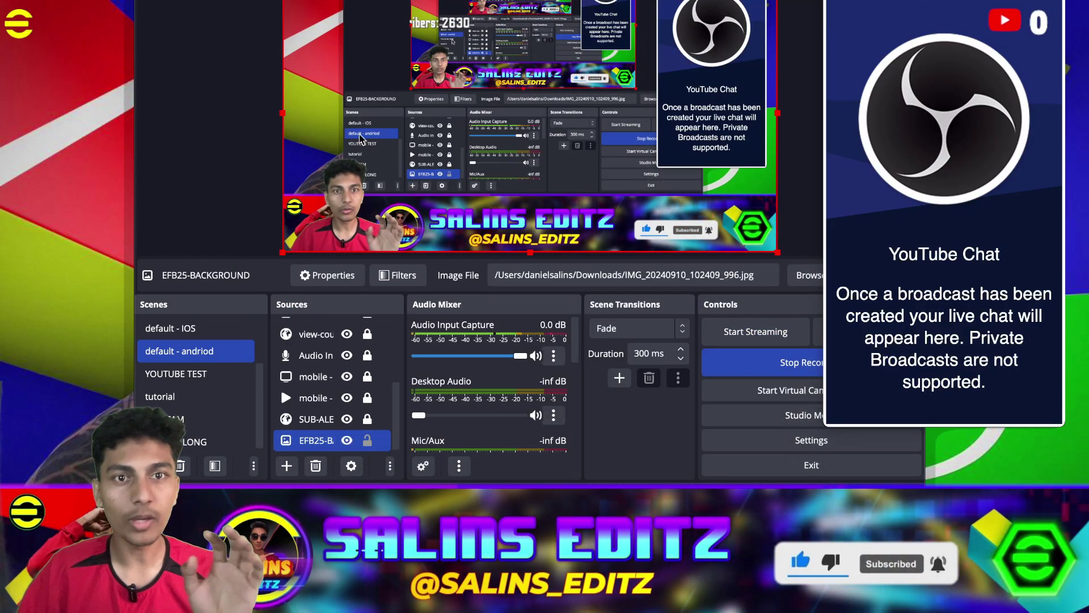
Step: Enlarge EFB25-BACKGROUND toward the bottom-right, relock it, and re-accept its properties unchanged
drag(777, 252, 753, 230)
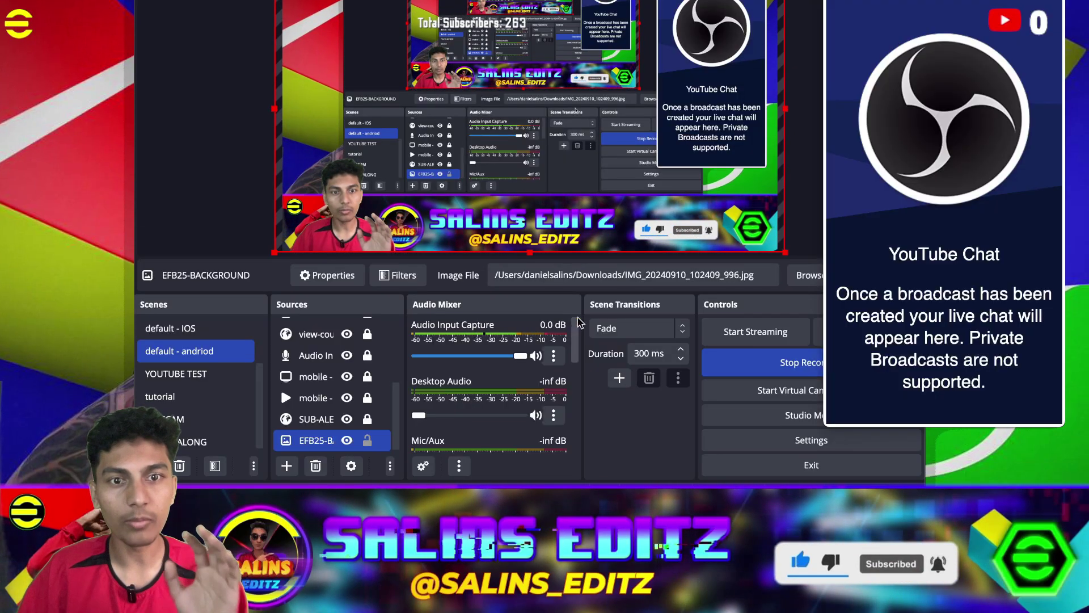
super+click(366, 401)
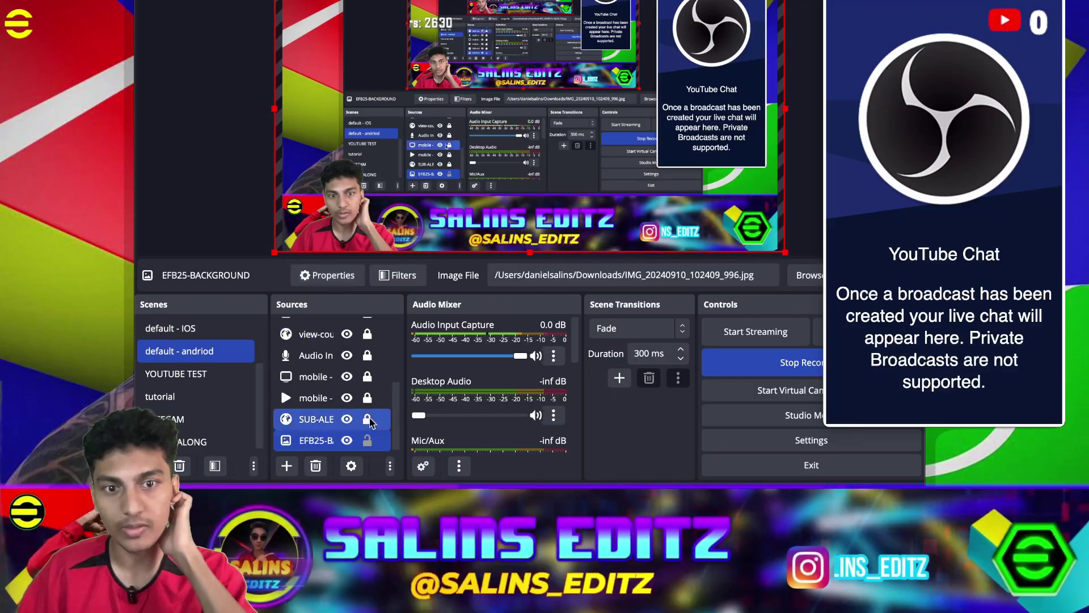
click(367, 441)
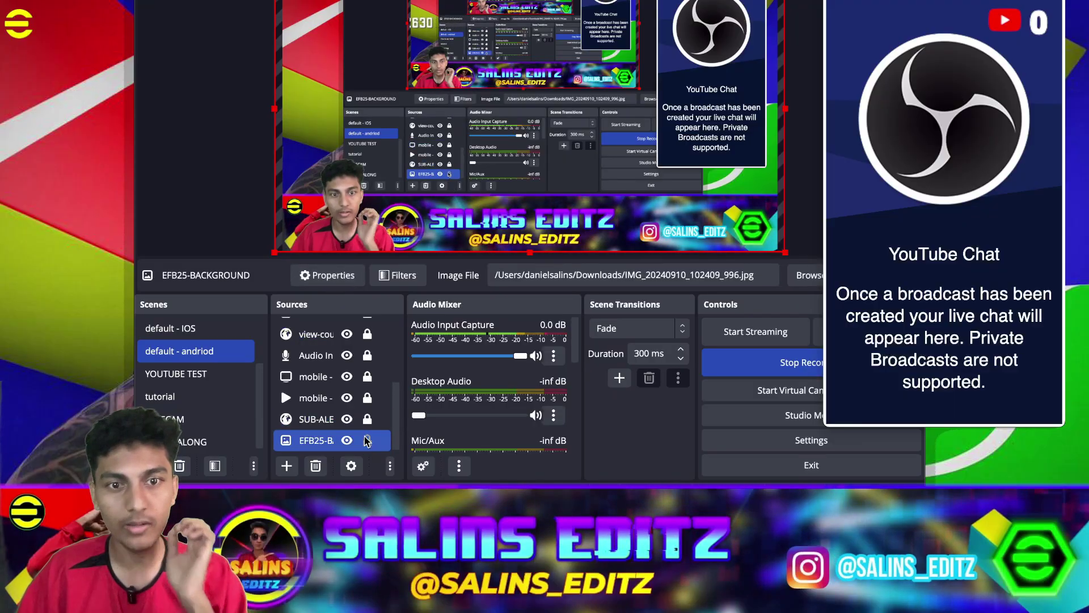
double_click(308, 440)
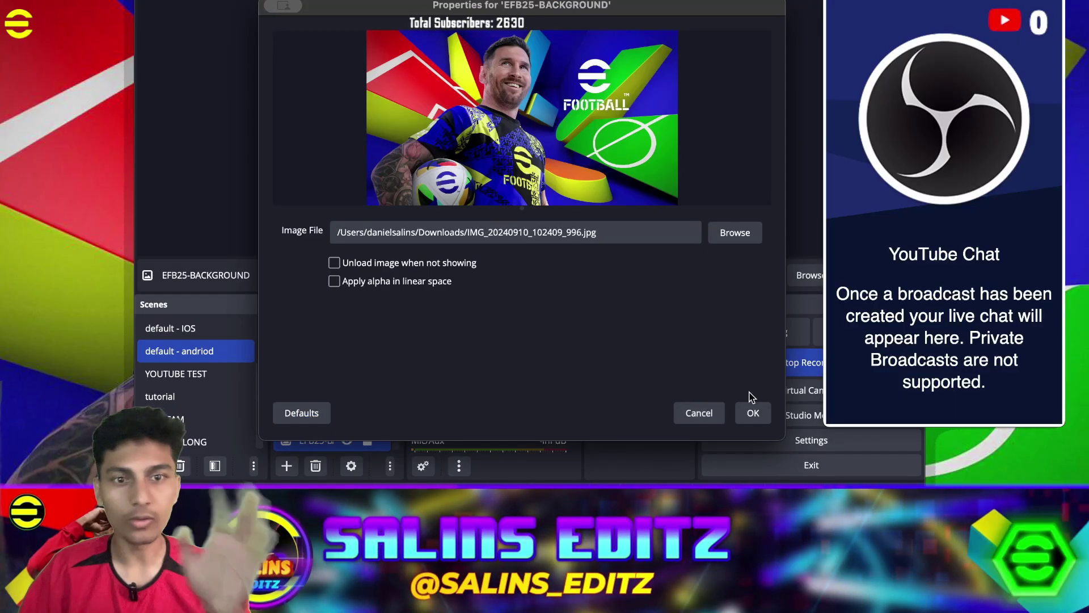
click(754, 413)
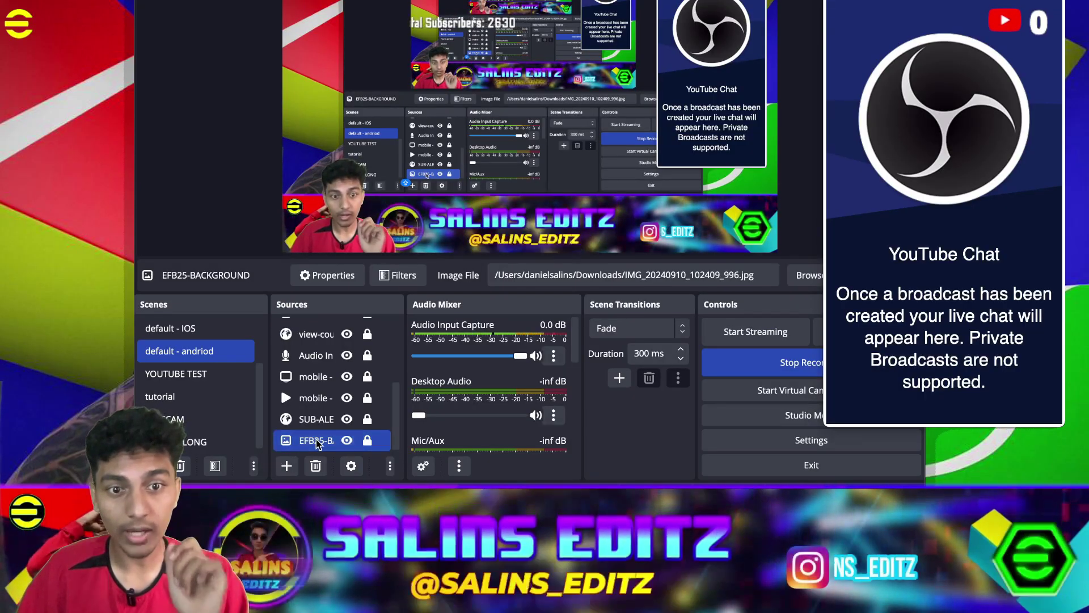
Step: Dismiss EFB25-BACKGROUND's context menu and select the mobile - android media source alone
right_click(315, 439)
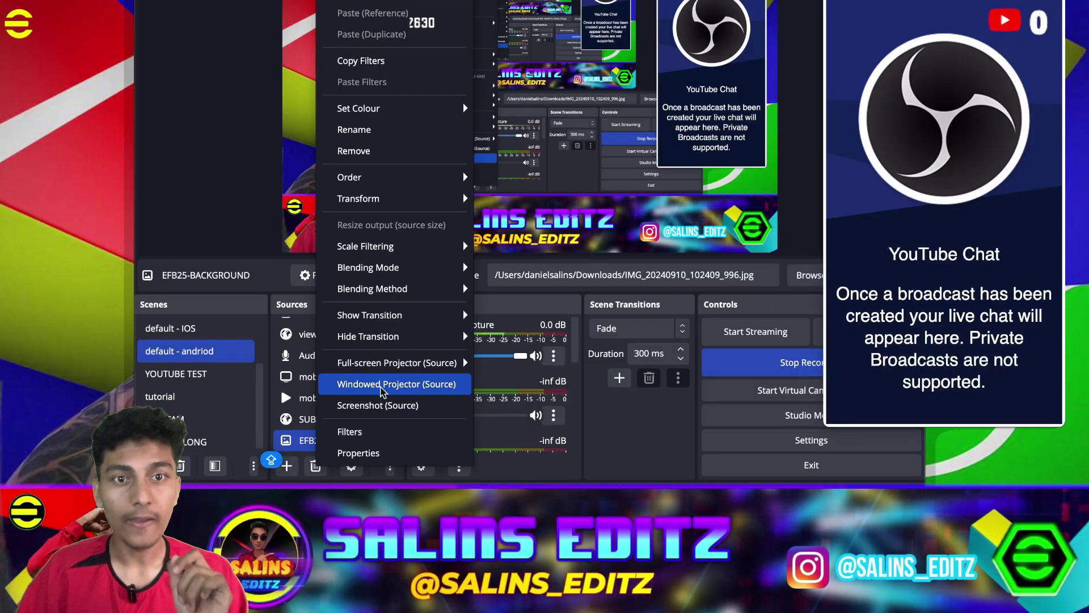
mouse_move(378, 202)
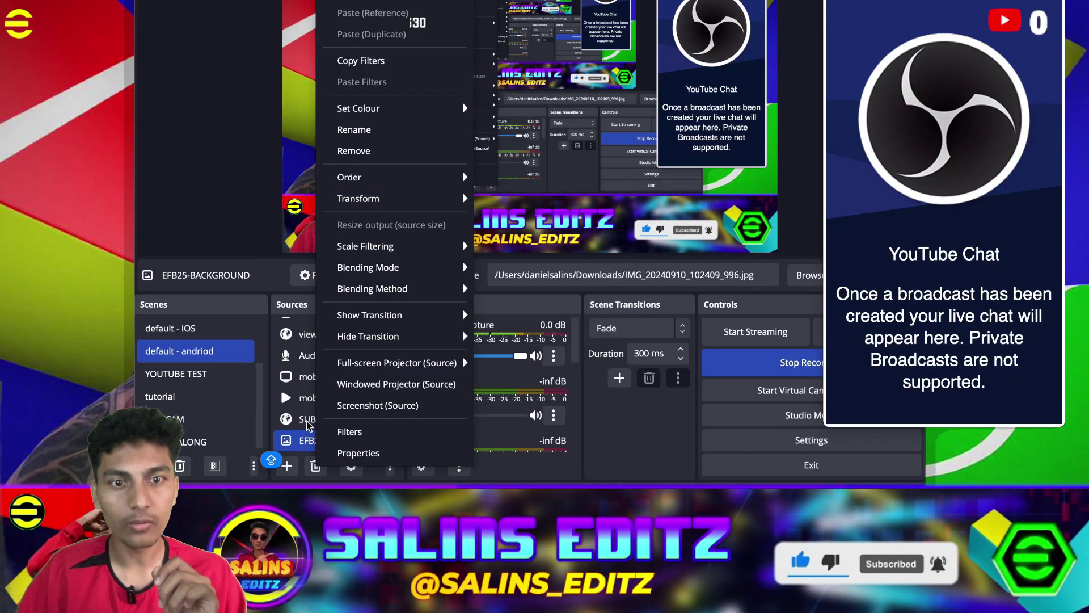
key(Escape)
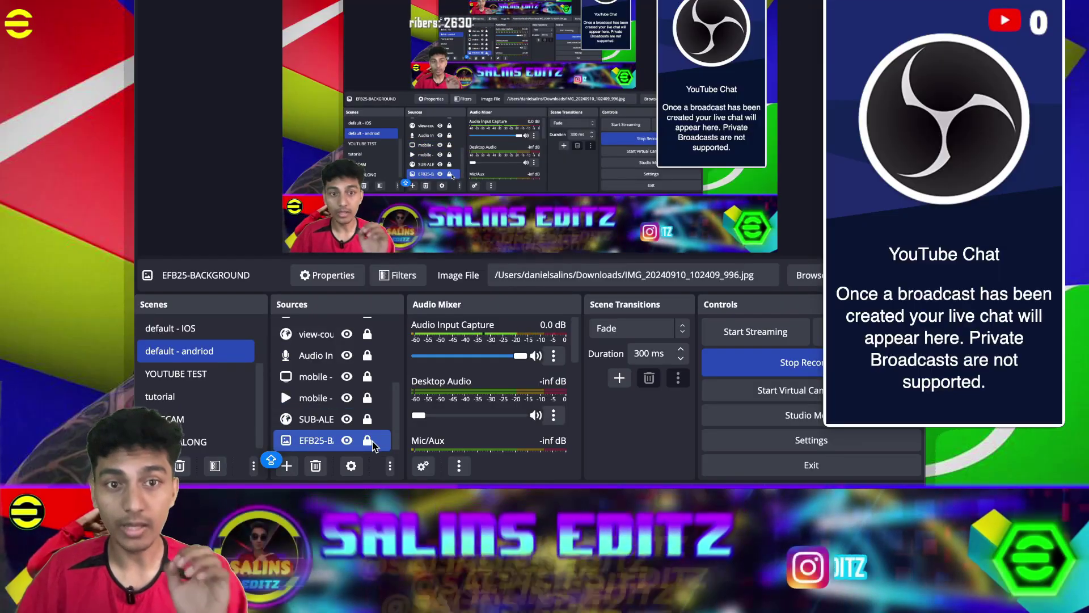
super+click(319, 398)
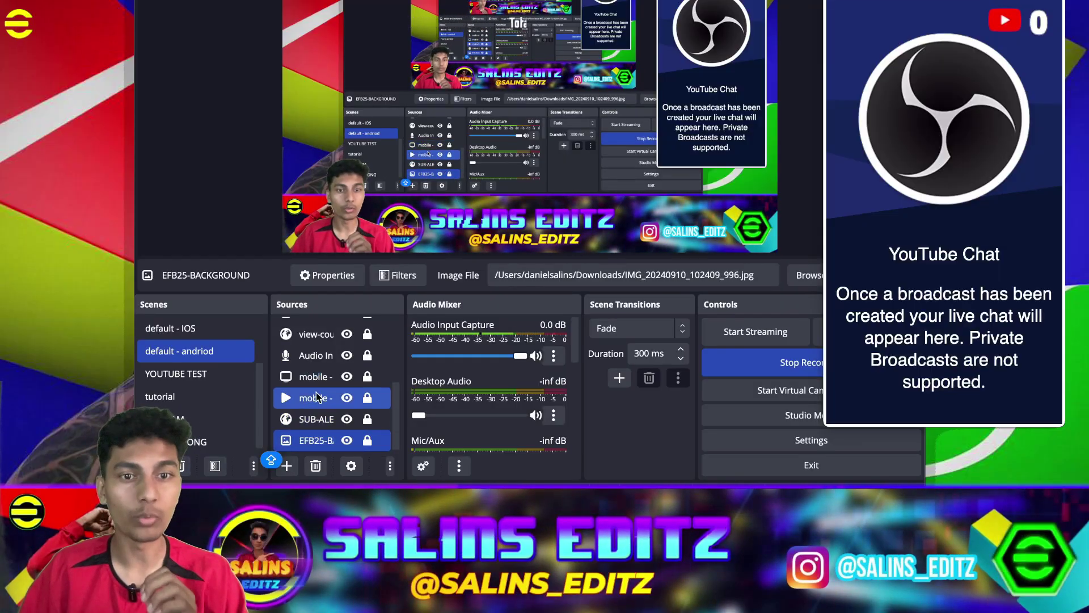
click(316, 399)
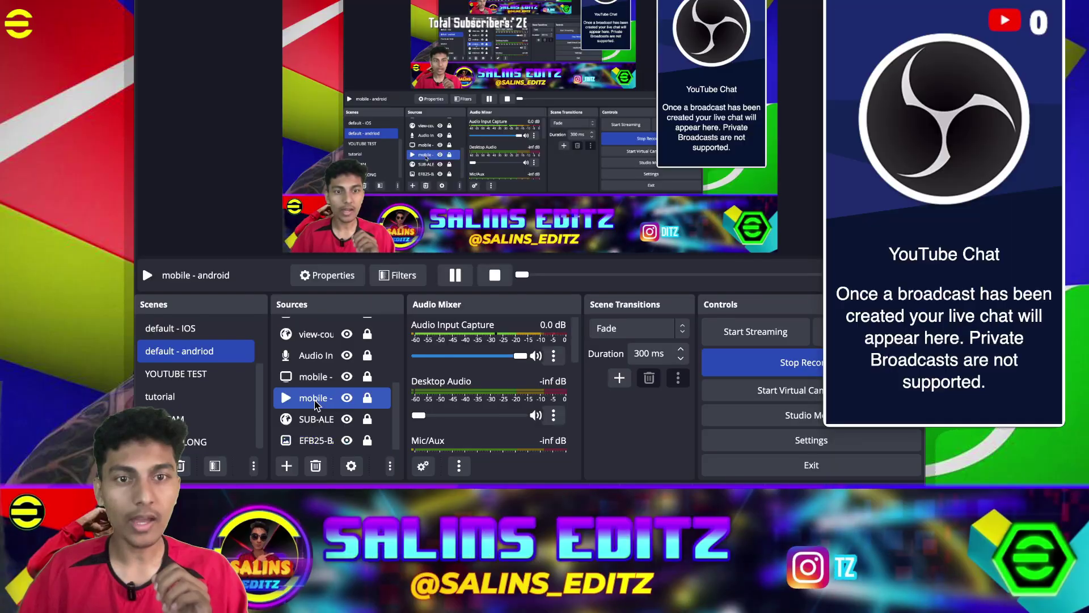